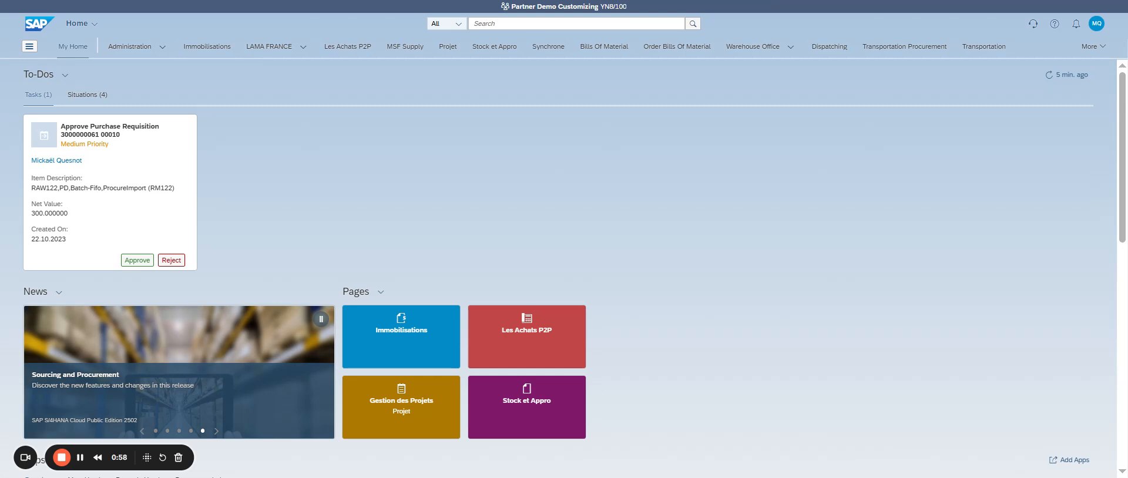
Search for "manage cost" and open the Manage Cost Centers app.
click(503, 22)
text(manage e)
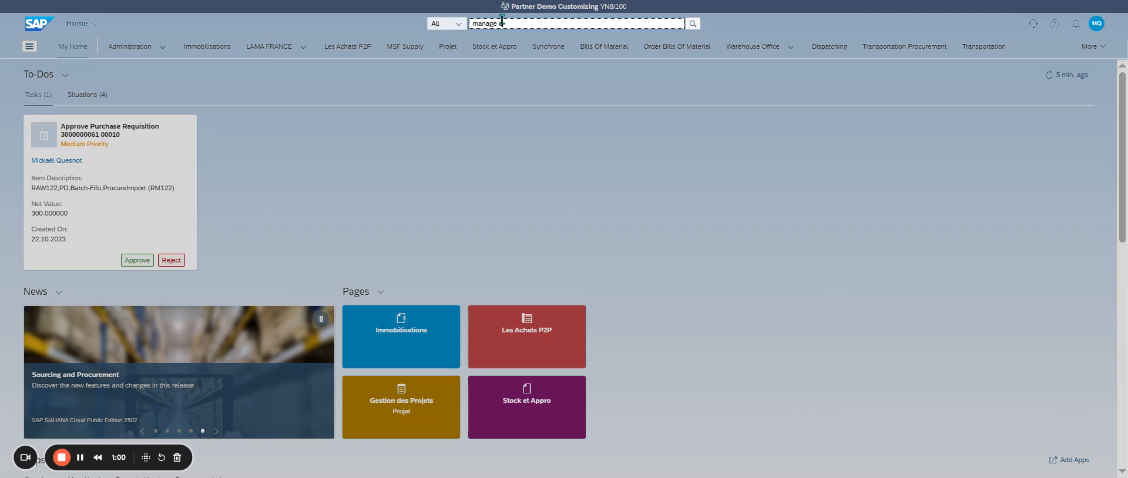
text(ost)
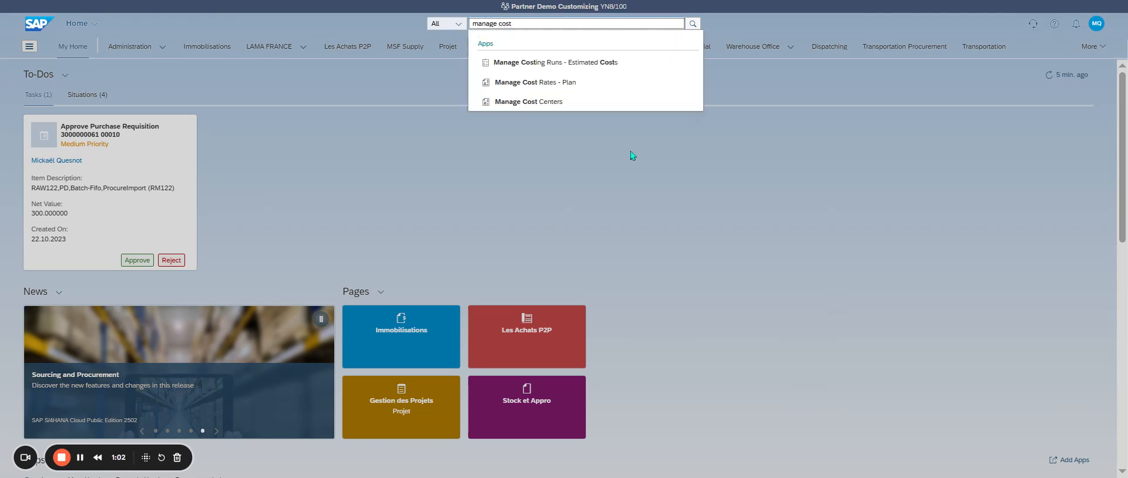
click(558, 103)
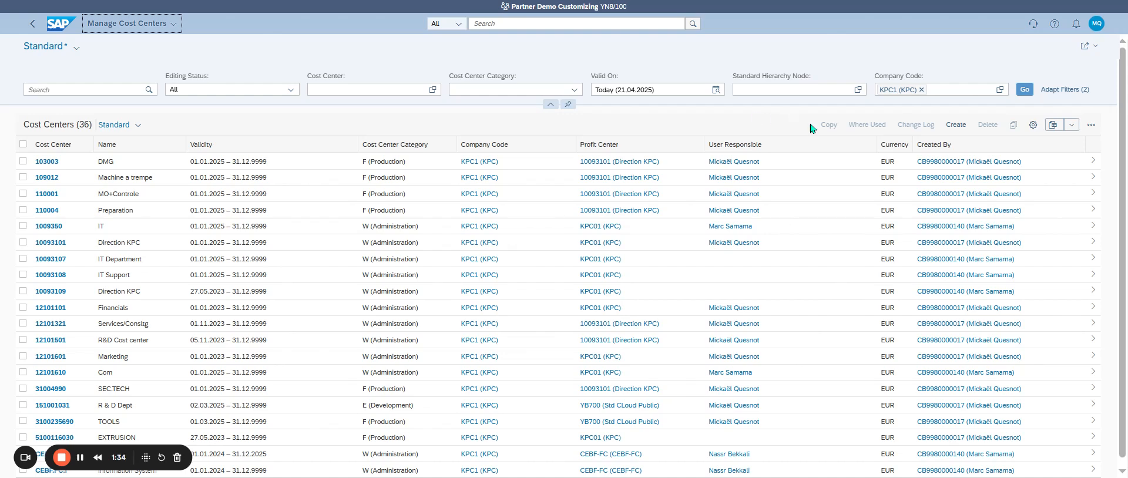
Start a new cost center, show its form in full screen, and enter WC00 as the cost center.
click(955, 127)
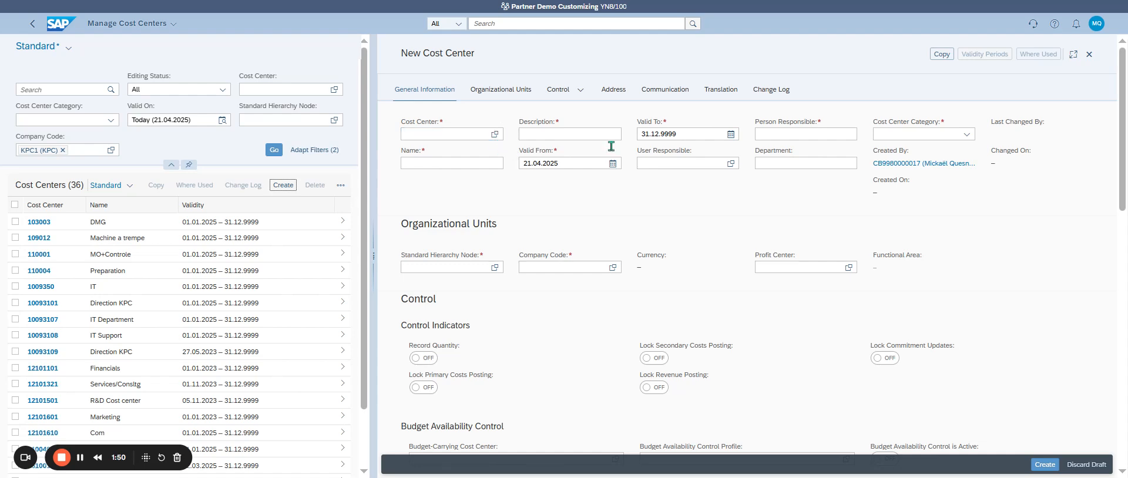
click(1073, 57)
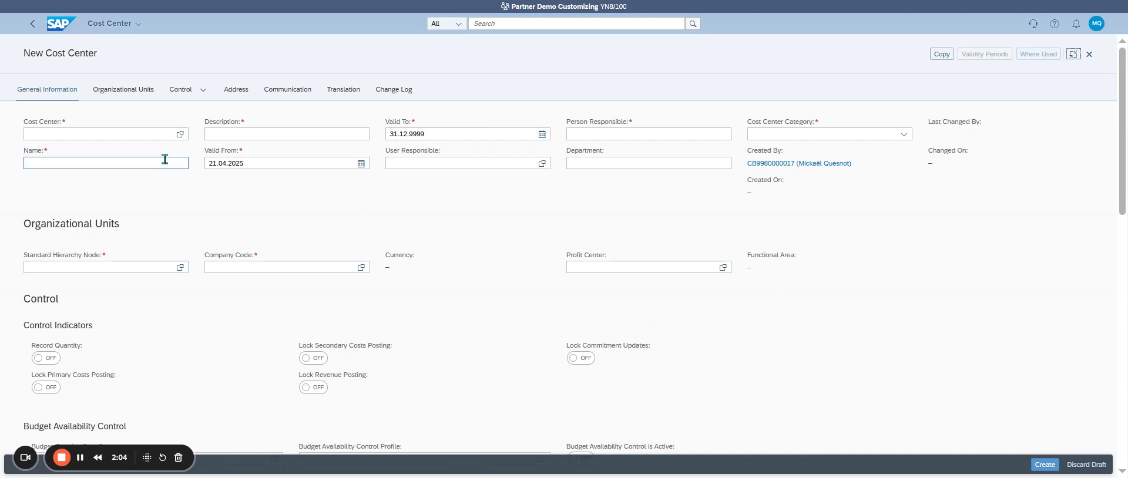
click(105, 134)
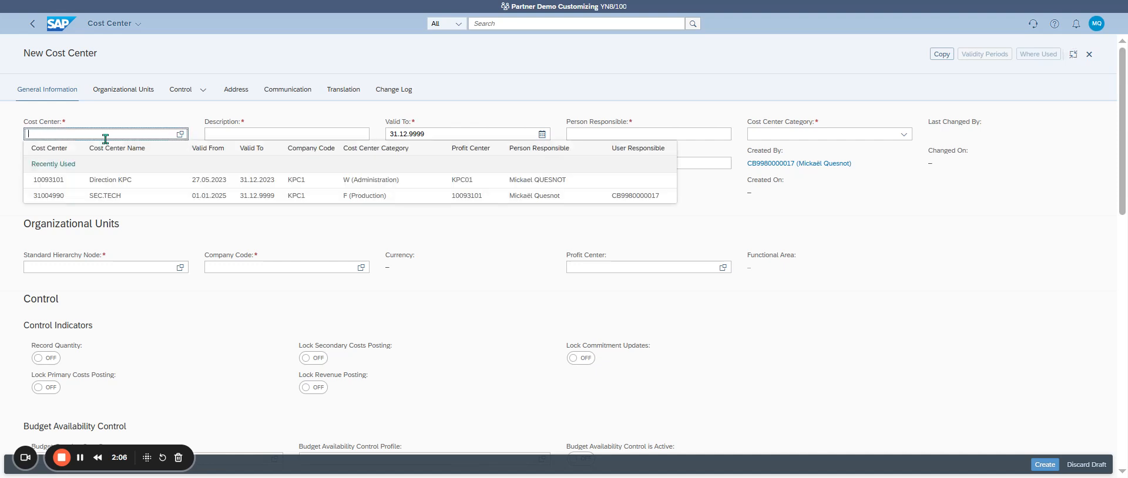
text(WC00)
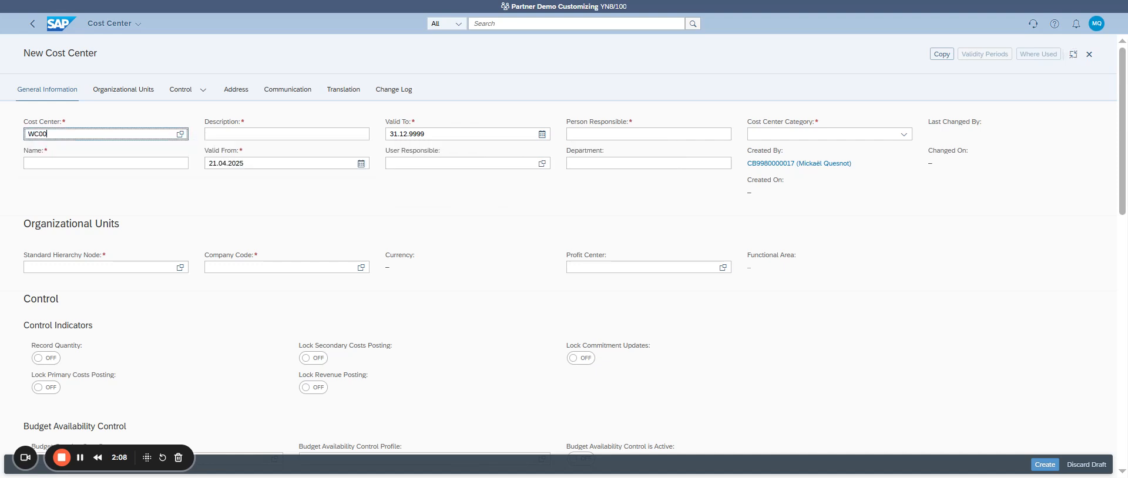
key(Tab)
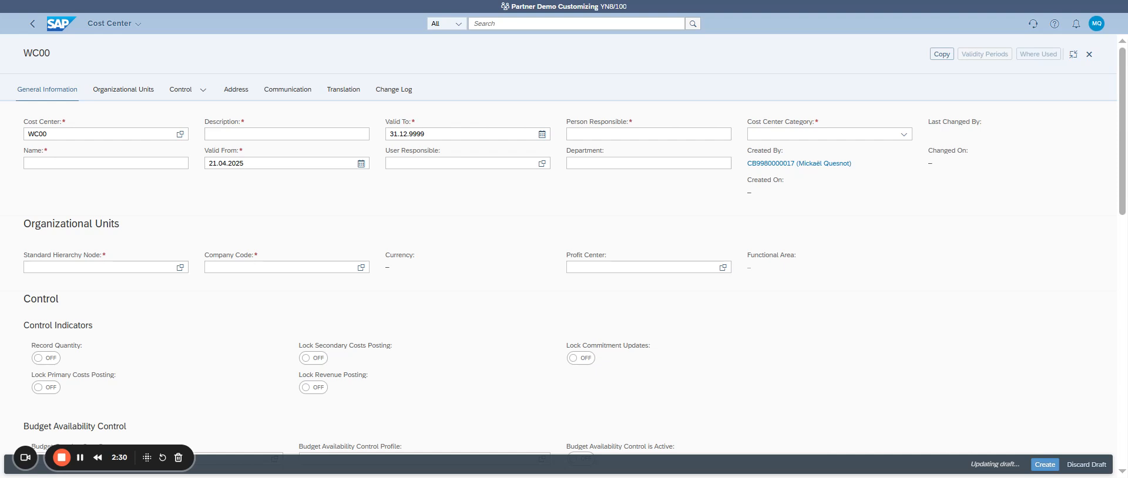
Enter Assembly as both the name and the description of cost center WC00.
click(92, 168)
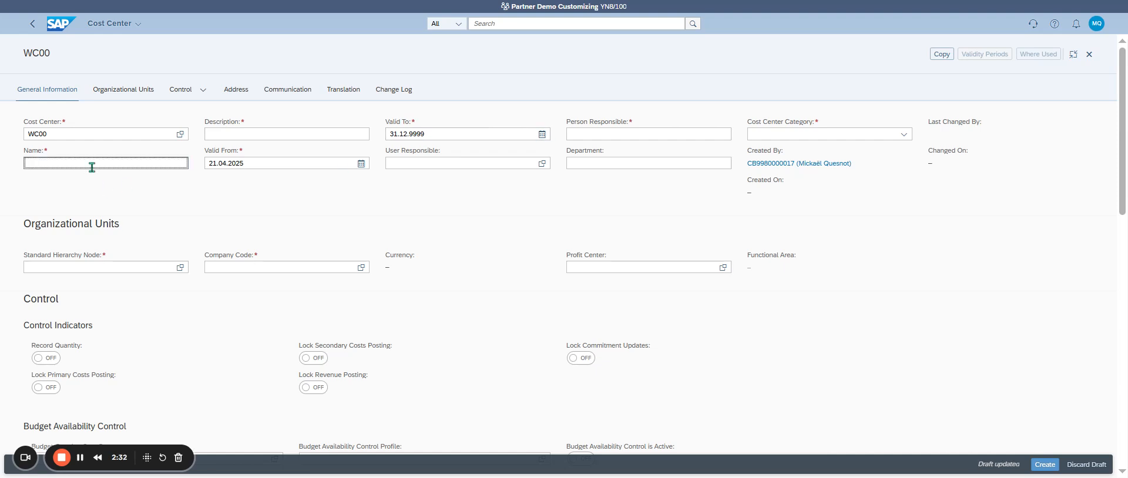
text(Assembly)
drag(74, 163, 4, 161)
key(ctrl+c)
click(250, 133)
key(ctrl+v)
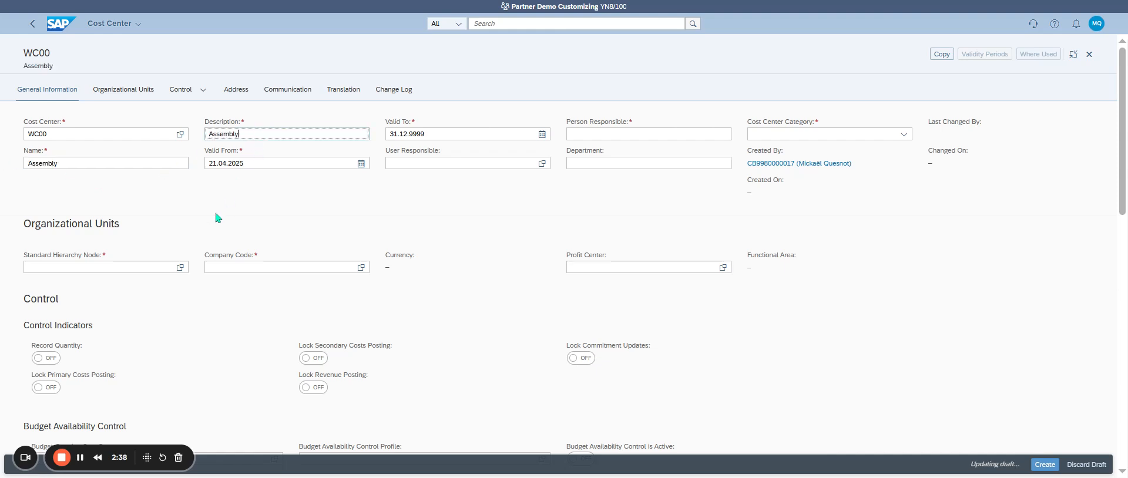
key(Tab)
key(Tab)
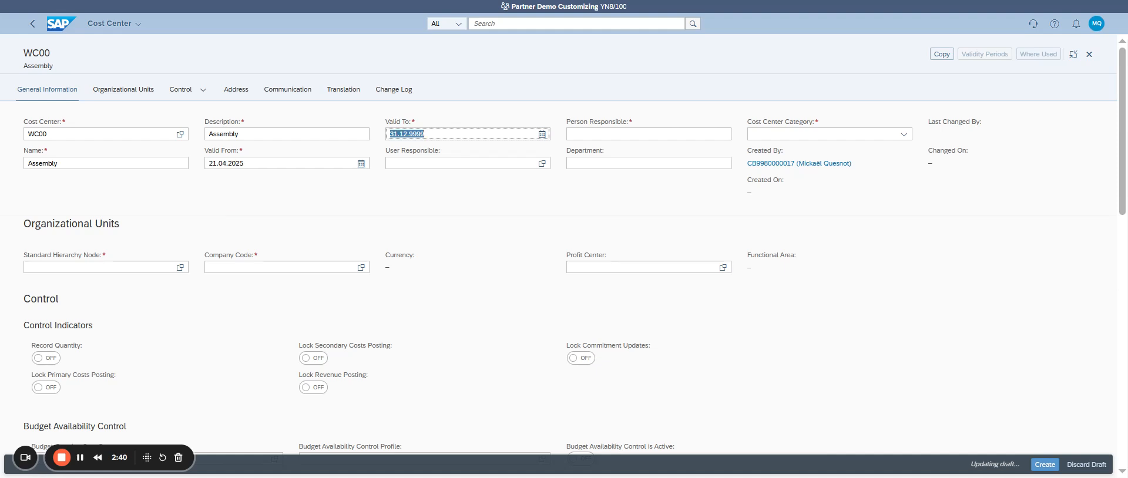
Look up the responsible user by surname and assign the matching entry as User Responsible.
click(540, 166)
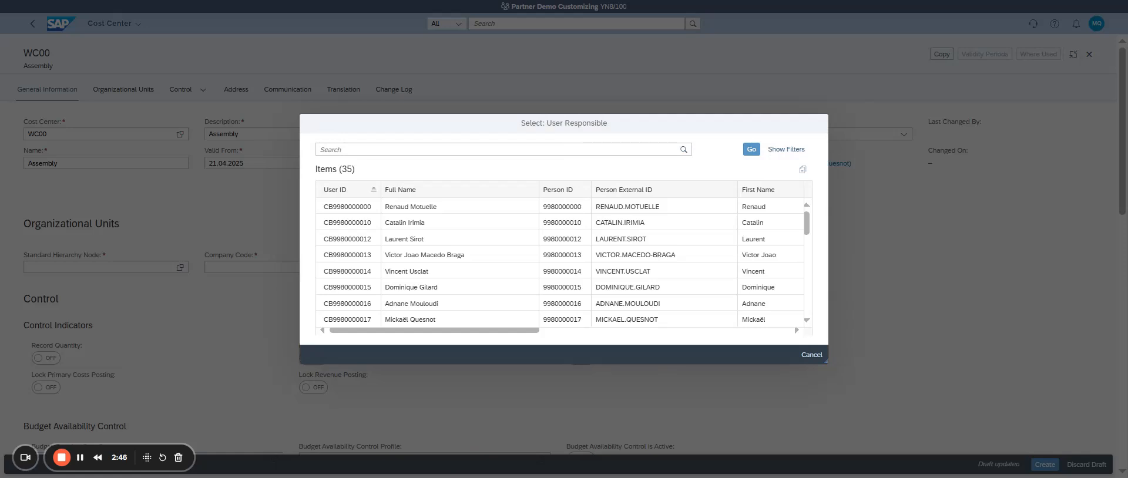
text(QUESN)
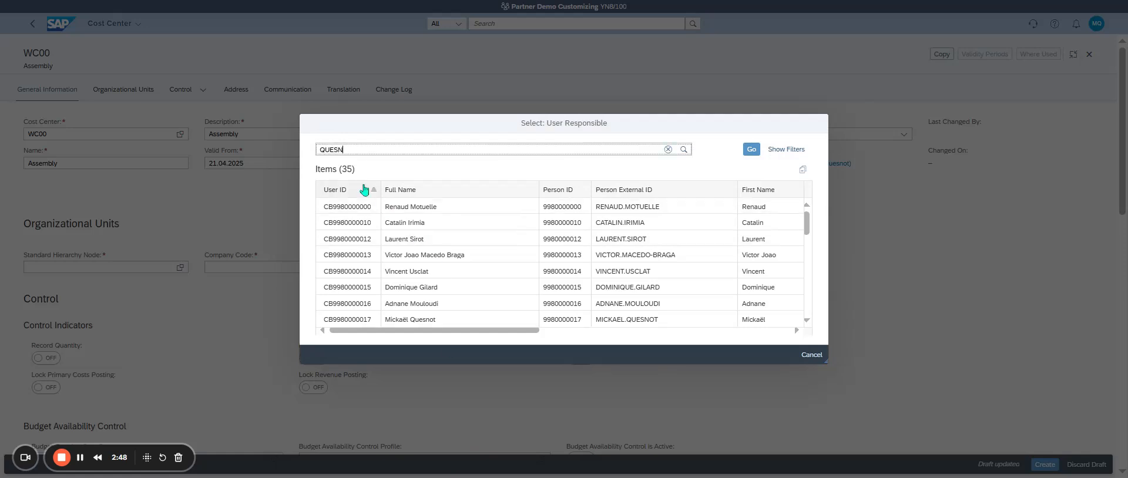
text(OT)
key(Return)
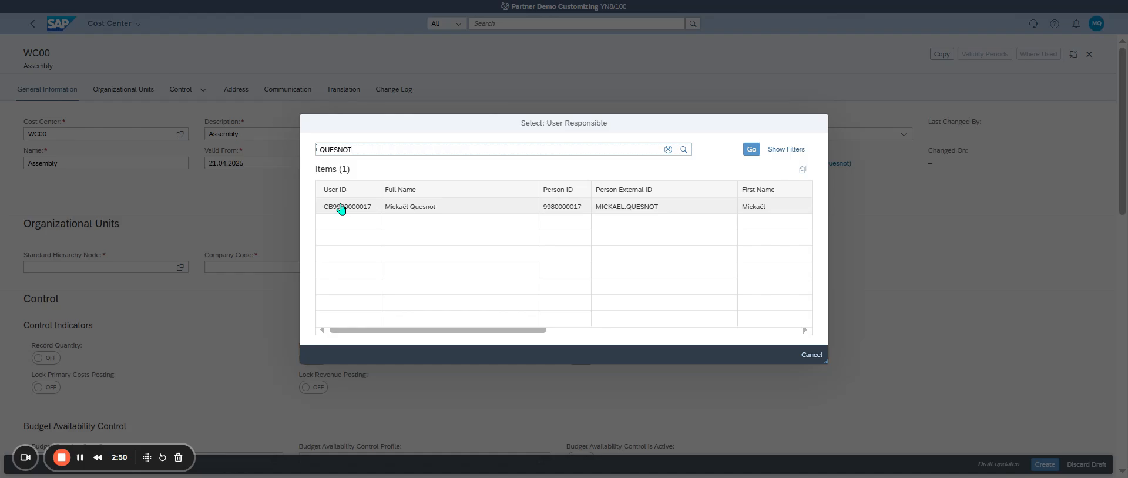
click(341, 206)
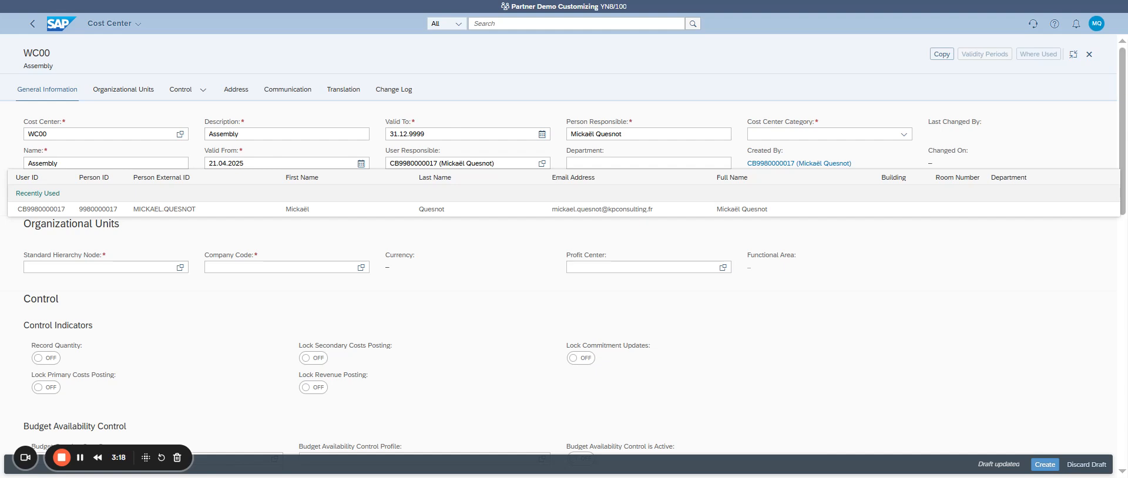
click(865, 171)
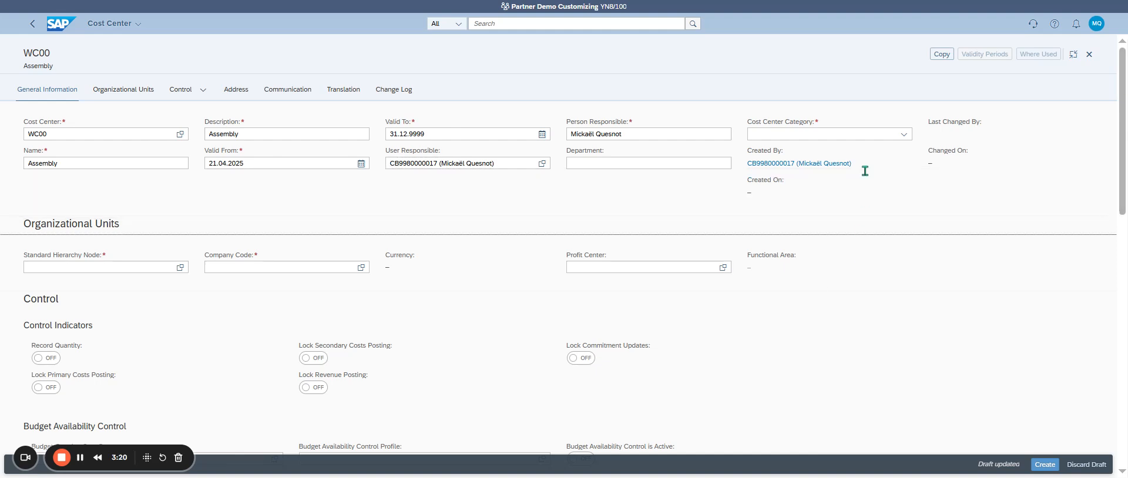
Set the cost center category to F (Production) and the standard hierarchy node to CCG0012121 (CCG001).
click(902, 138)
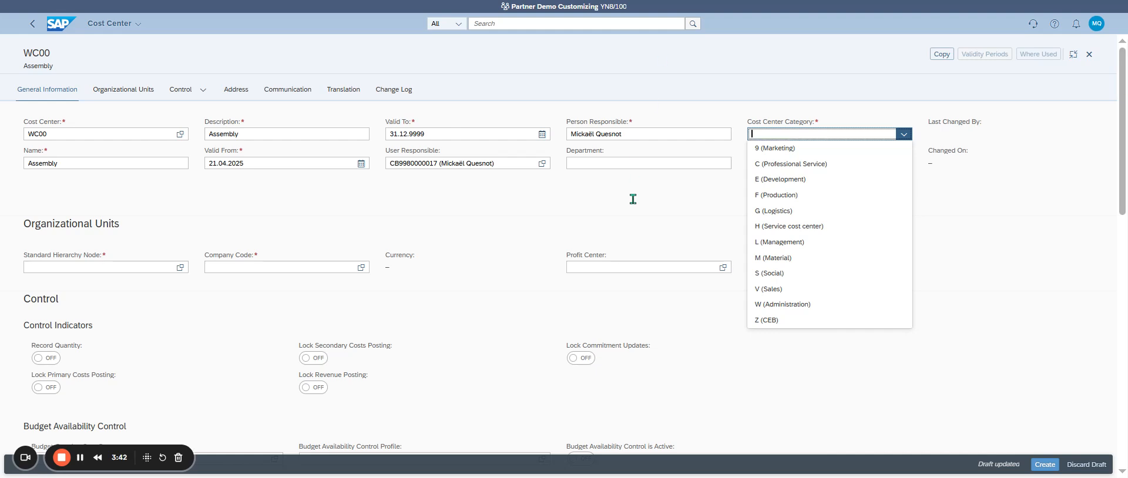
click(770, 196)
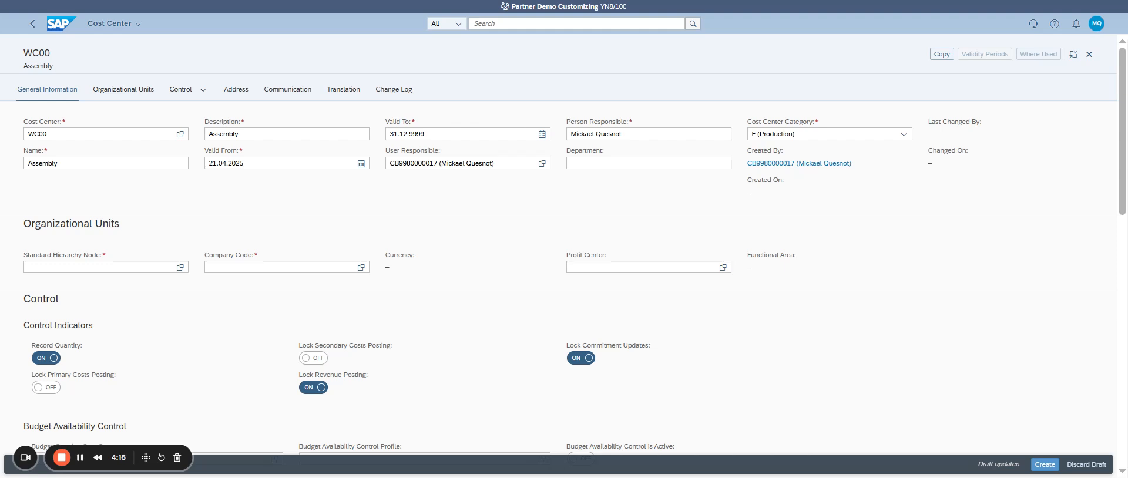
click(131, 261)
click(131, 262)
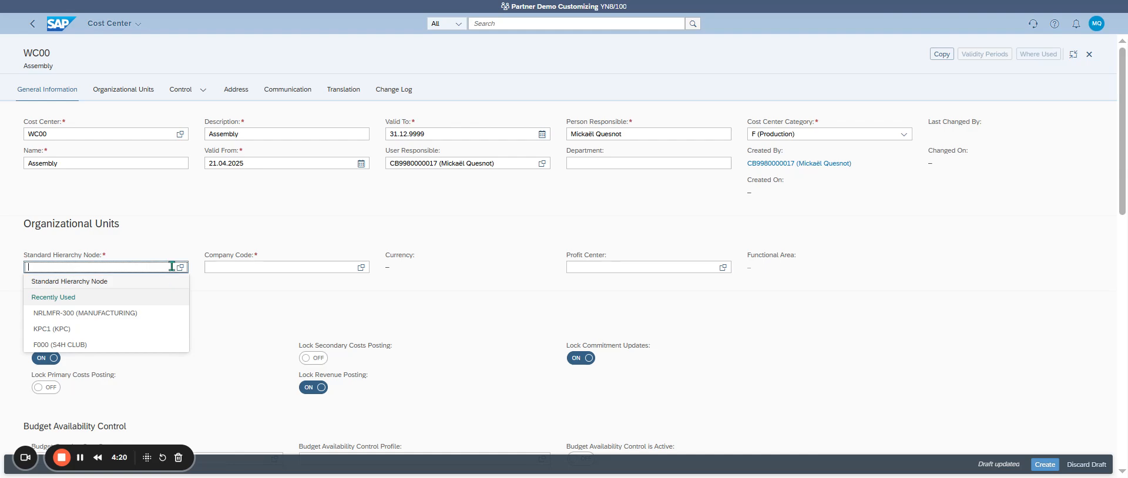
click(180, 267)
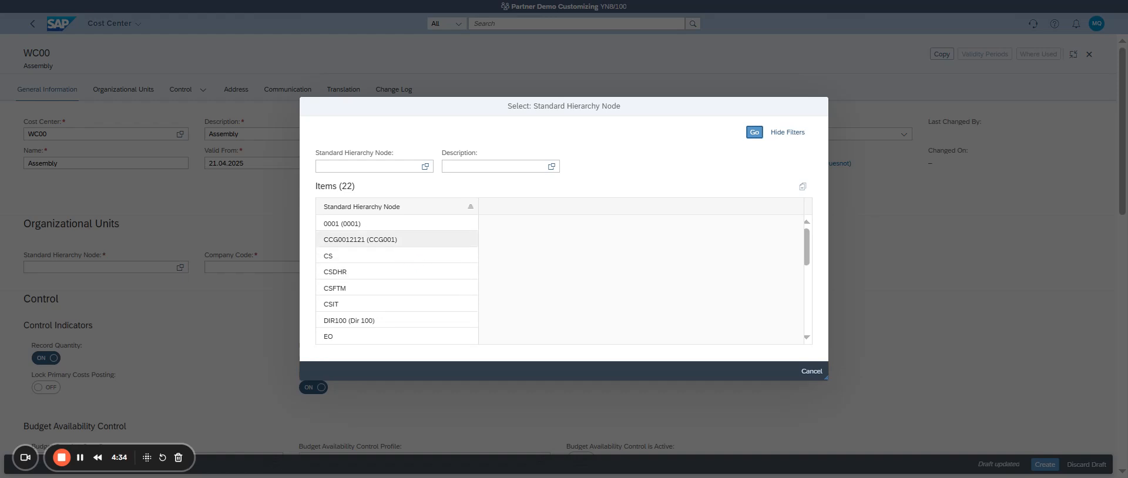
click(408, 241)
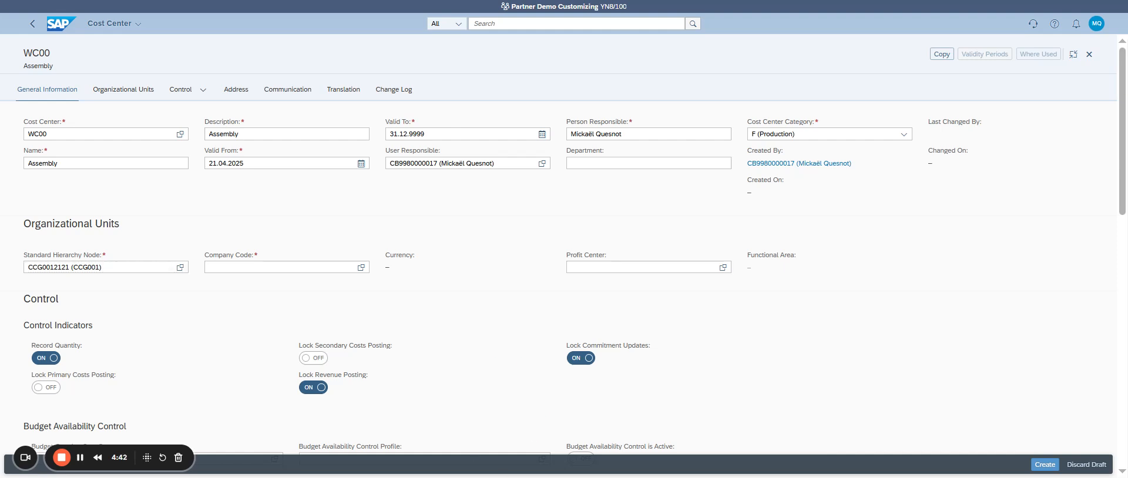
Assign company code KPC1 (KPC) to the cost center from the list of company codes.
click(360, 268)
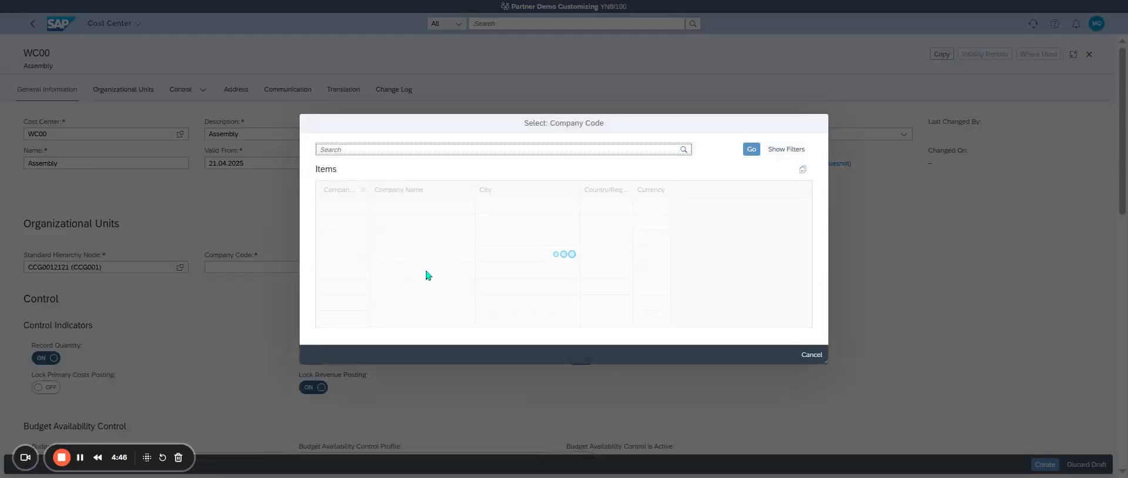
scroll(423, 281, down, 2)
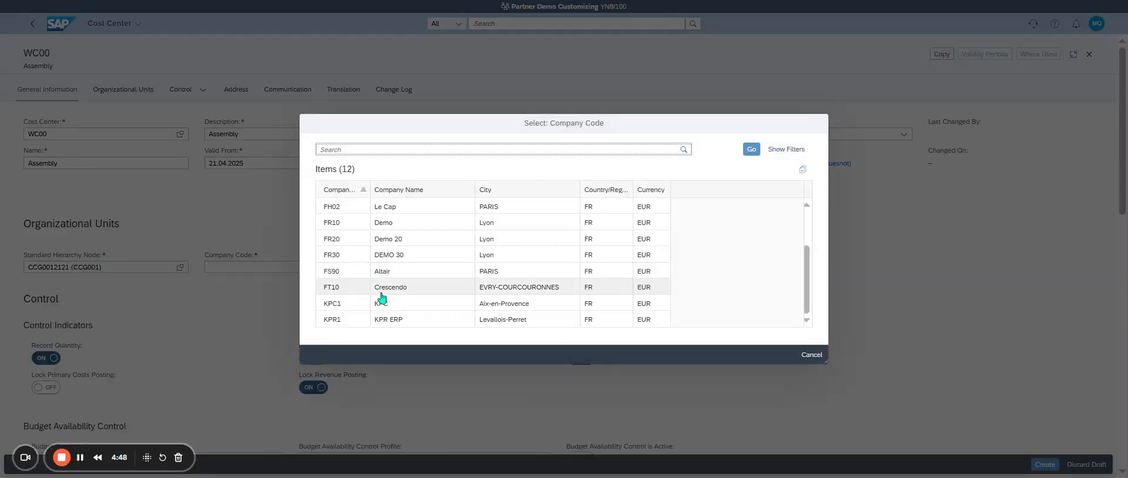
click(356, 306)
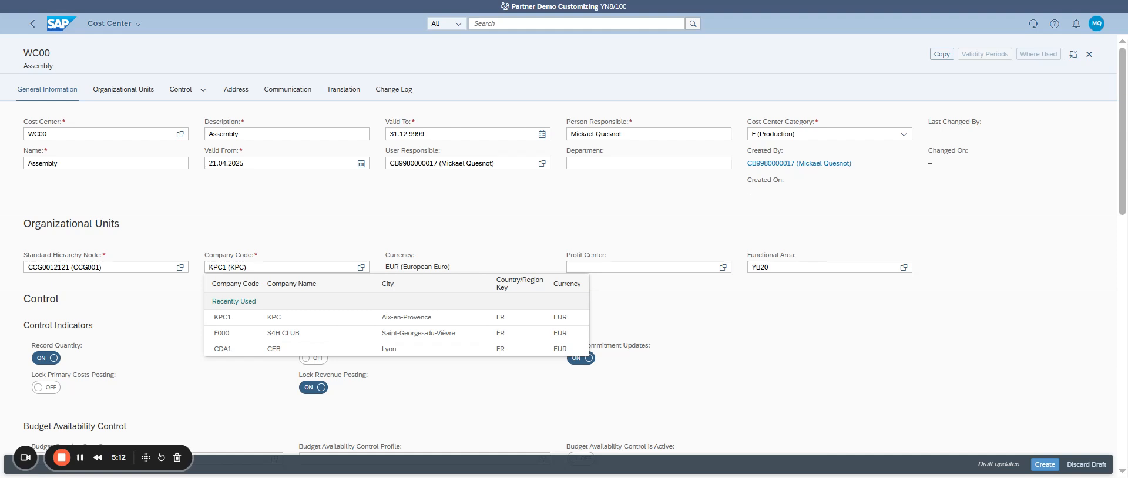
click(731, 328)
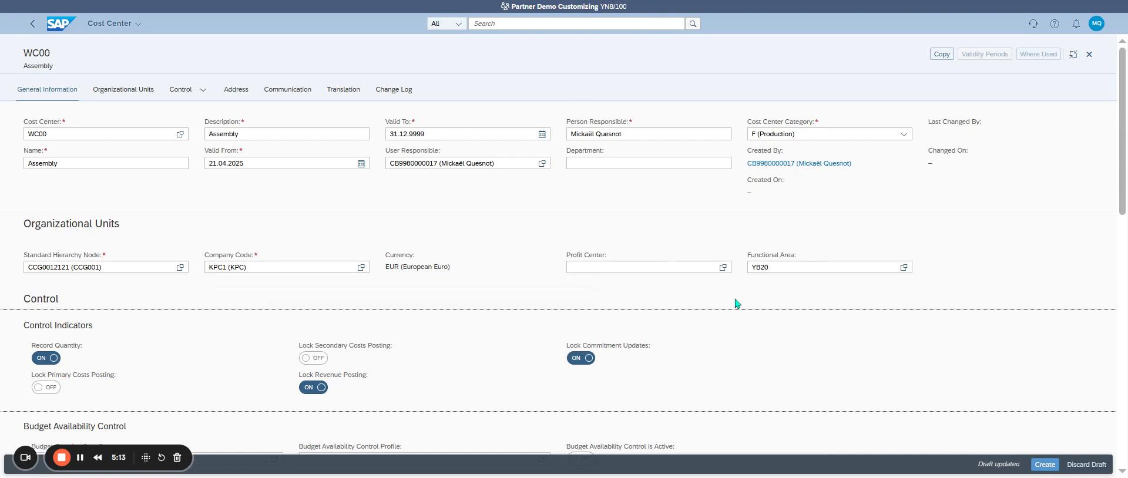
Assign profit center WC00 (Assembly) to the cost center from the list of profit centers.
click(723, 268)
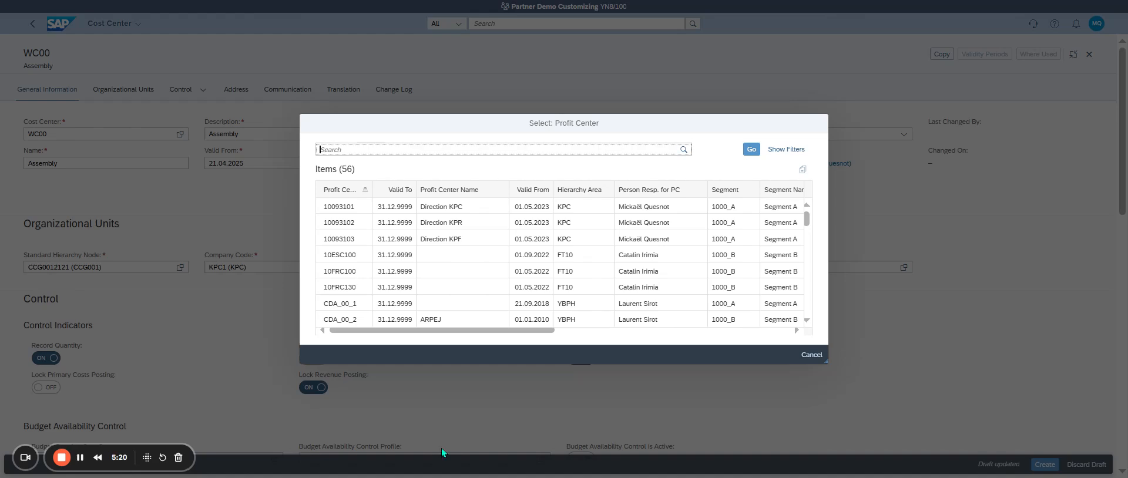
scroll(448, 240, down, 3)
scroll(452, 238, down, 10)
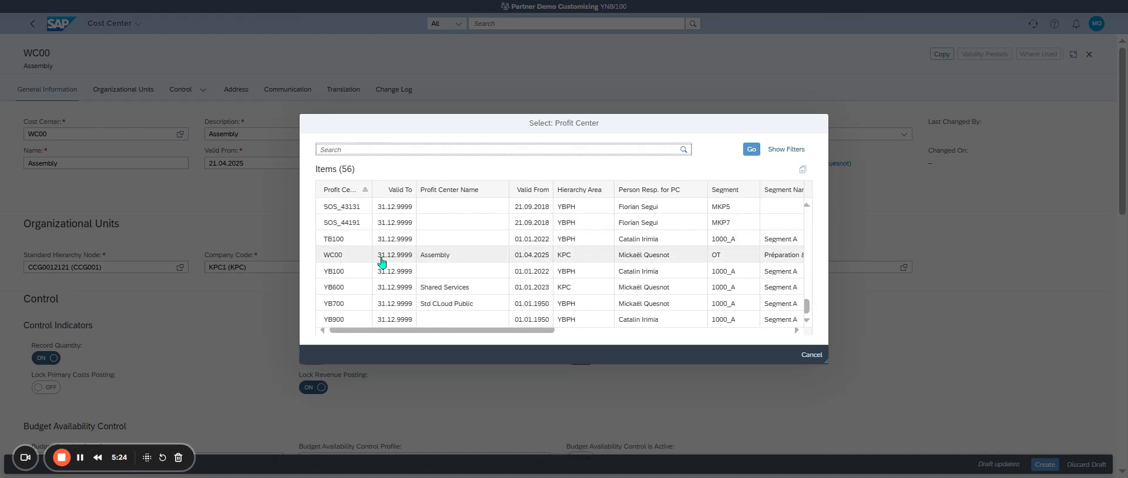
click(382, 262)
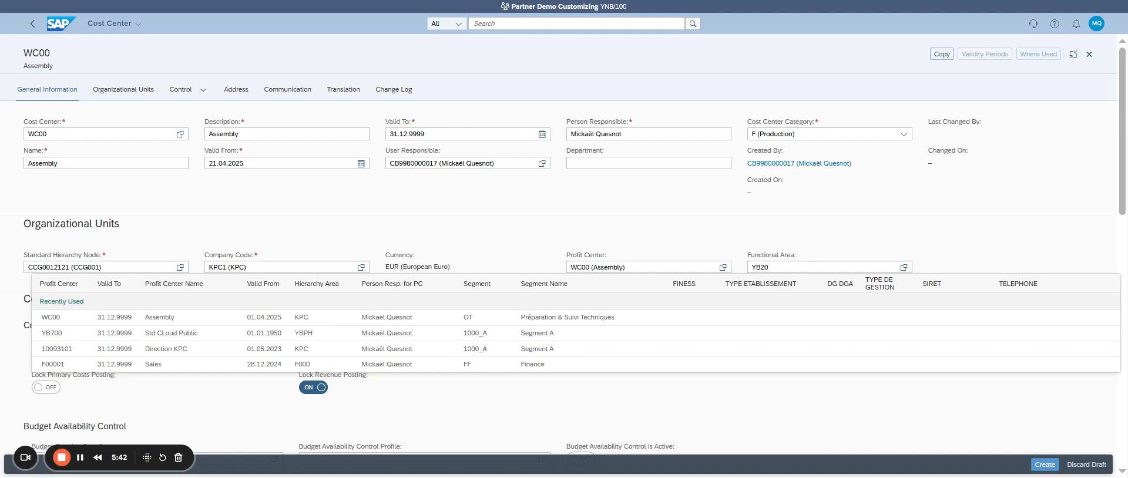
click(626, 268)
click(701, 394)
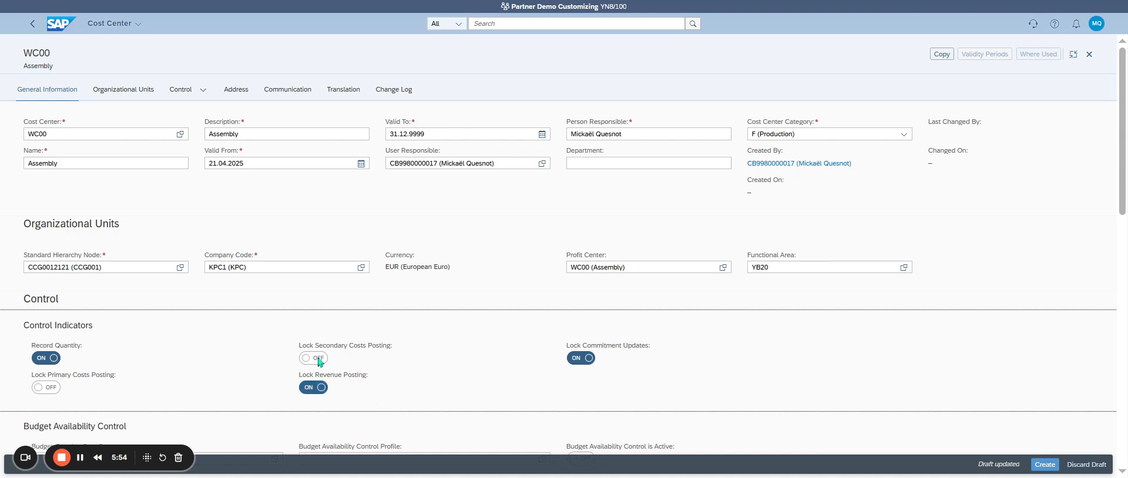
Add an FR translation with Assembly as cost center name and description, and create the cost center.
scroll(435, 341, down, 5)
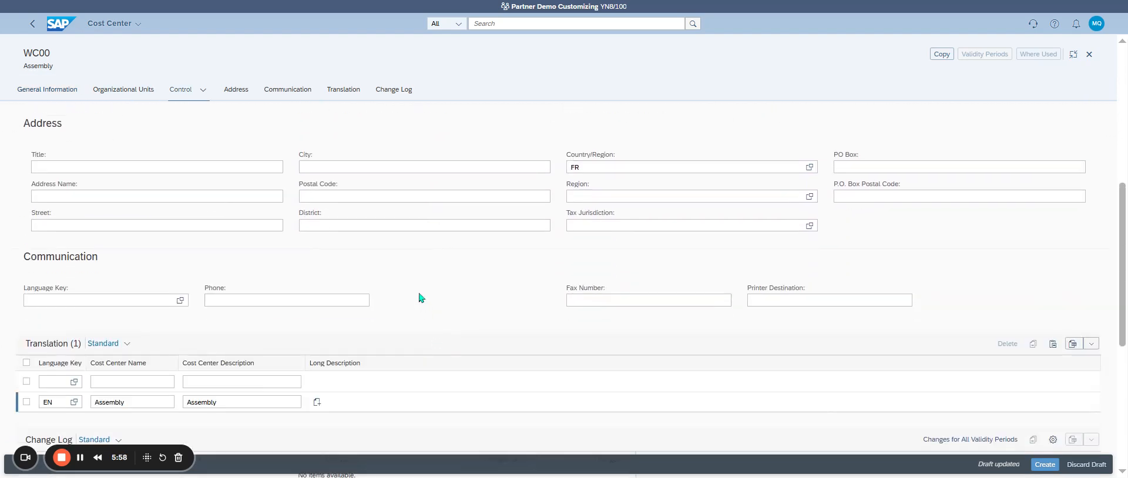
scroll(418, 297, down, 3)
click(56, 308)
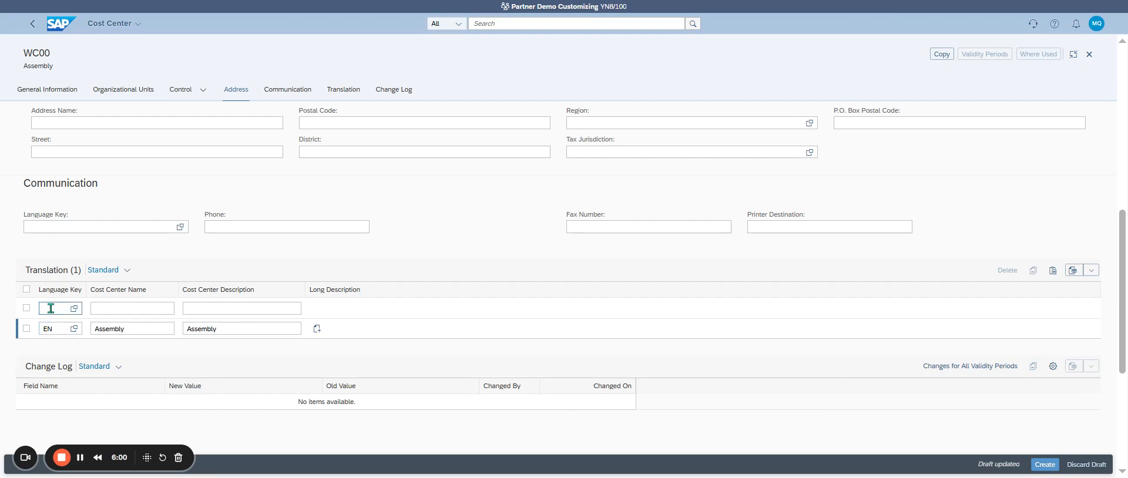
text(fr)
click(131, 308)
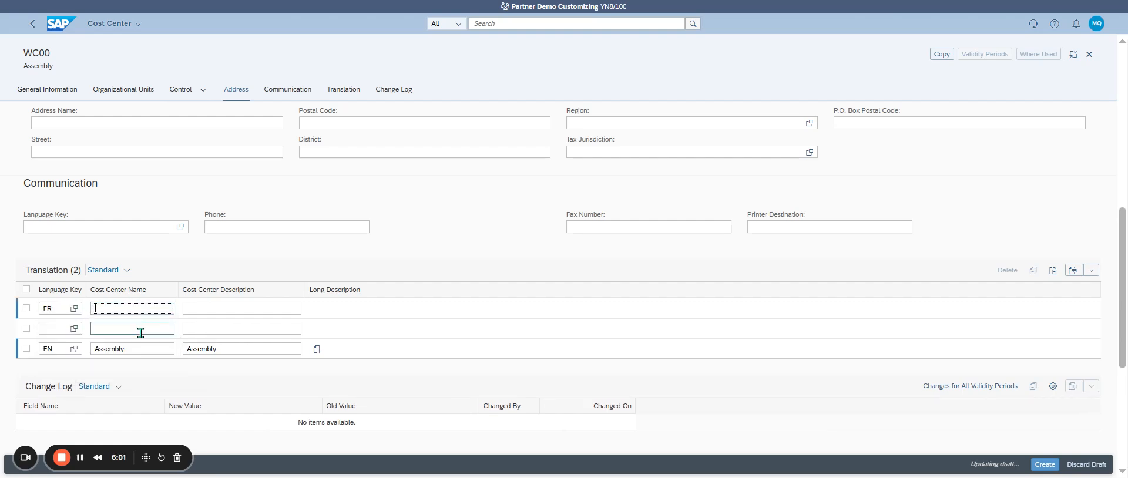
drag(129, 349, 57, 350)
key(ctrl+c)
double_click(114, 349)
key(ctrl+c)
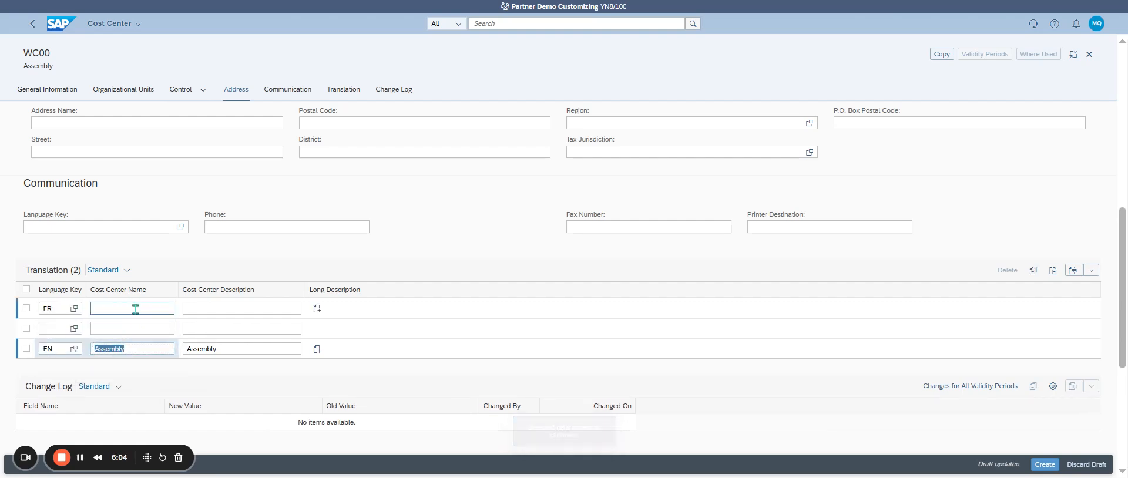
click(133, 307)
key(ctrl+v)
click(211, 308)
key(ctrl+v)
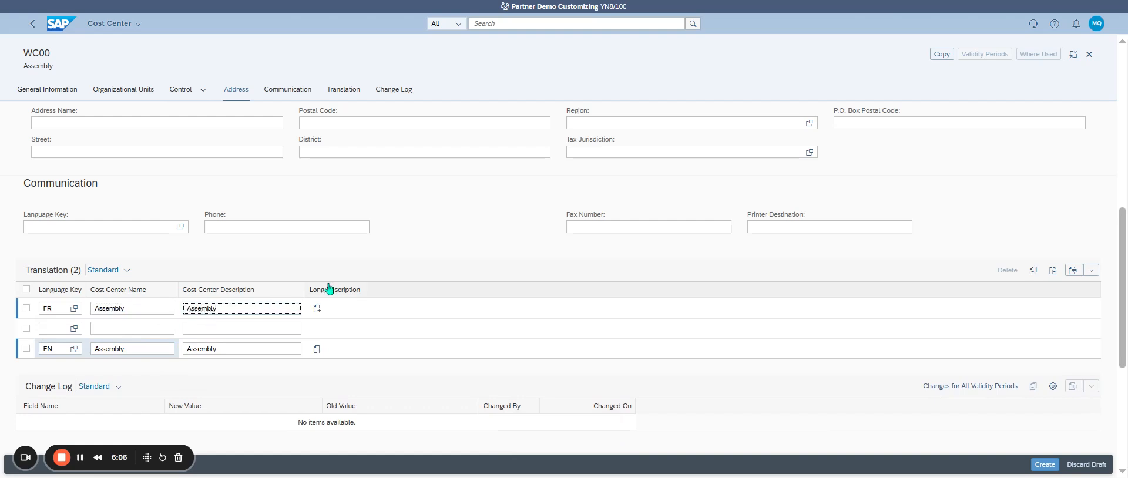
click(1045, 465)
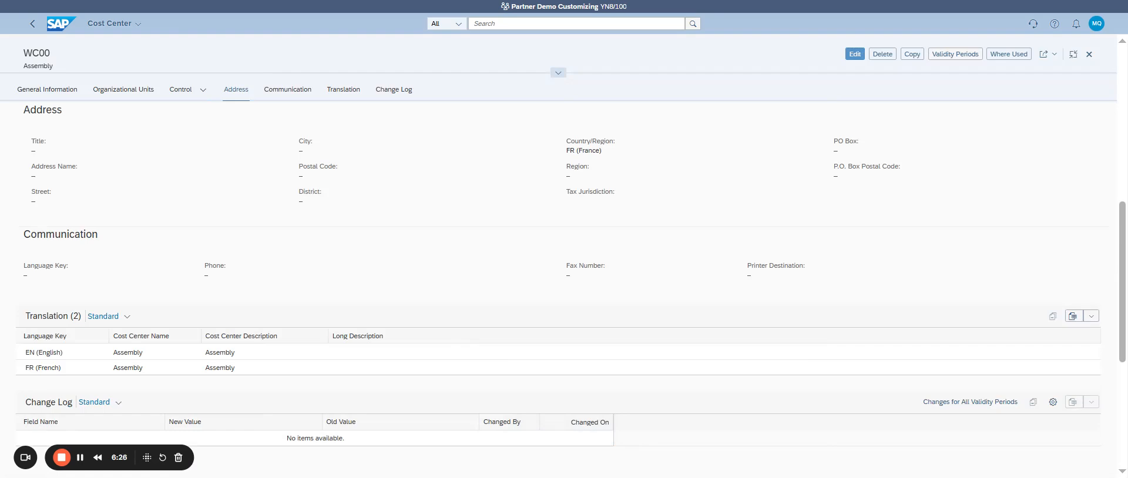
Return to the cost center list and filter it by the Production cost center category.
click(30, 24)
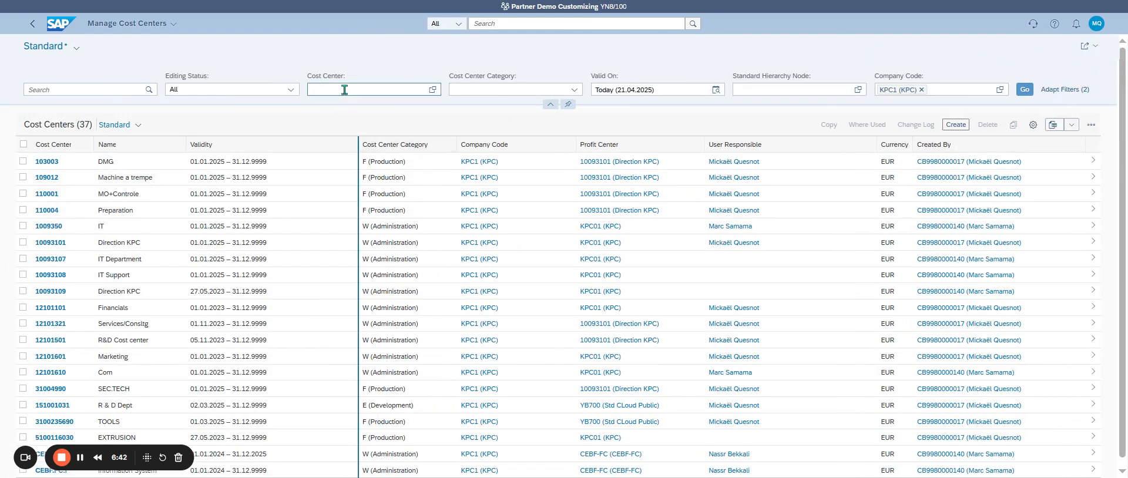
click(575, 89)
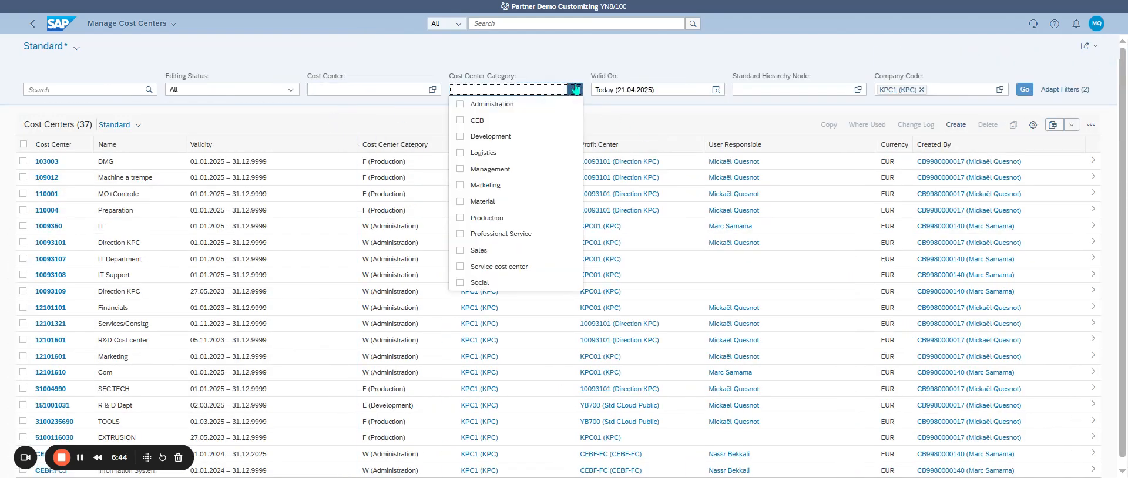
click(461, 218)
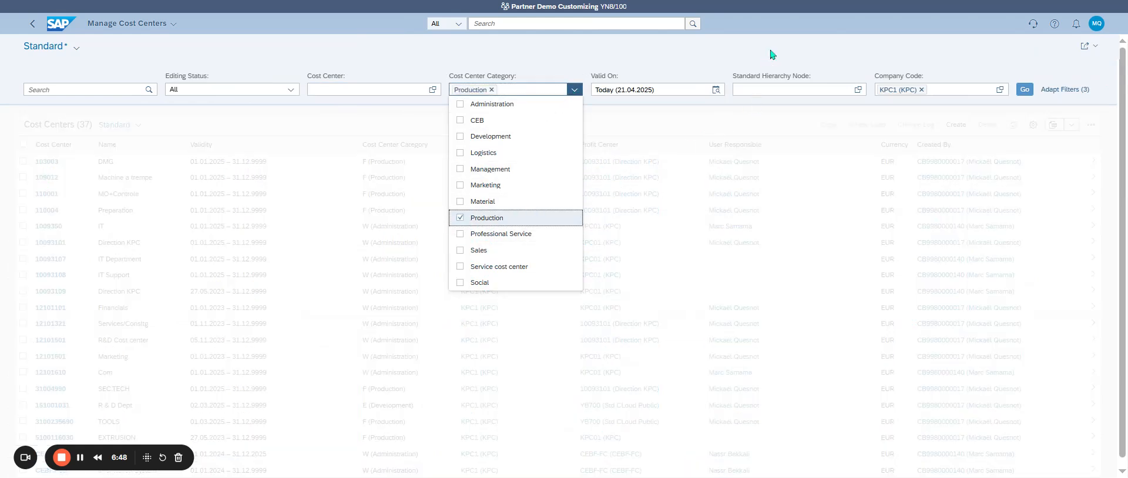
click(1025, 90)
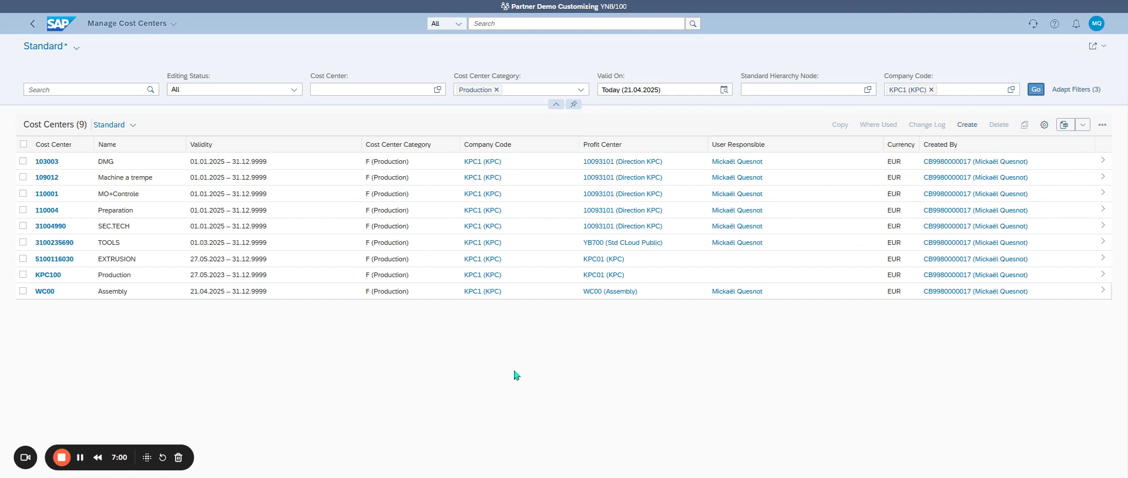
Find the Change Work Center app with cr02 and open work center WC00 of plant KP01 for editing.
click(494, 23)
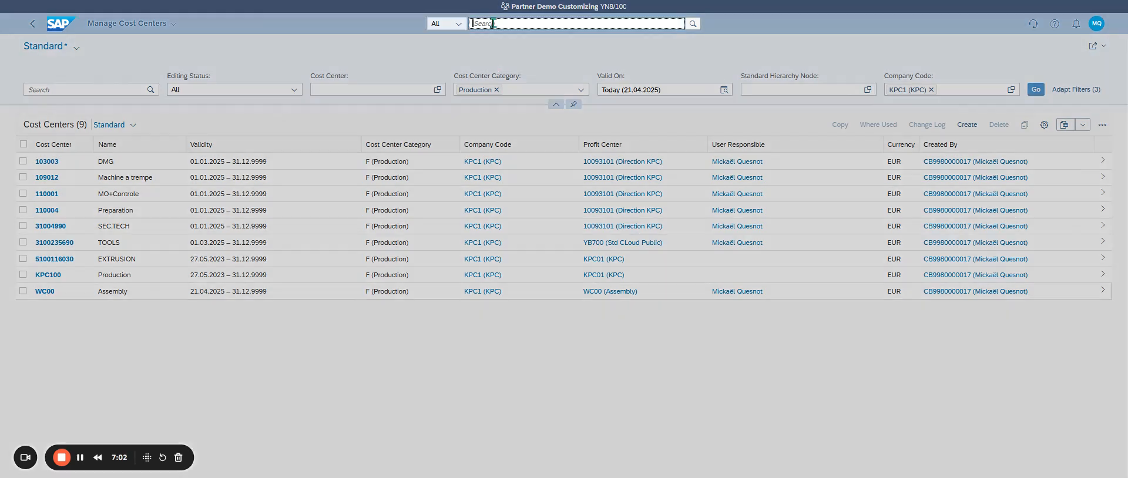
text(d)
text(r02)
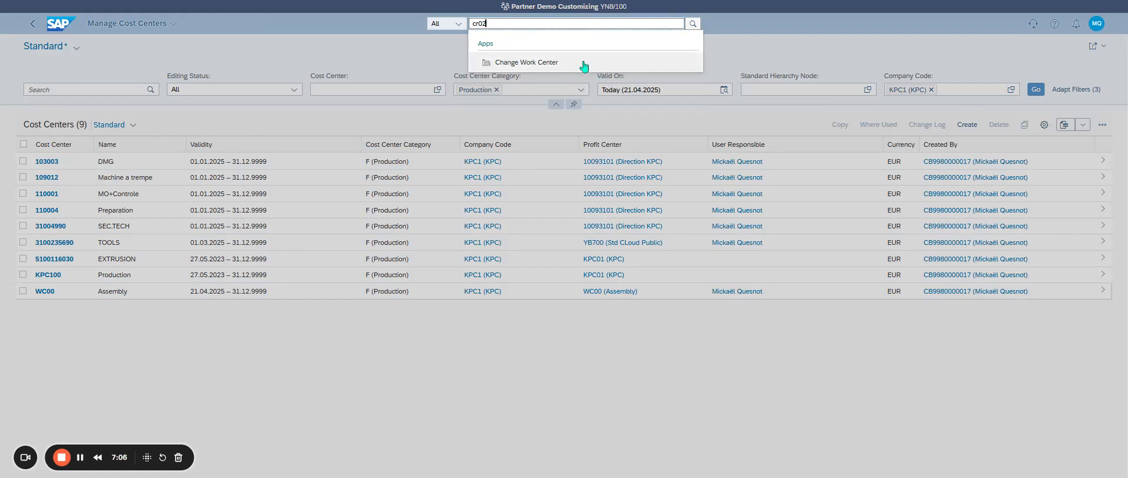
click(582, 63)
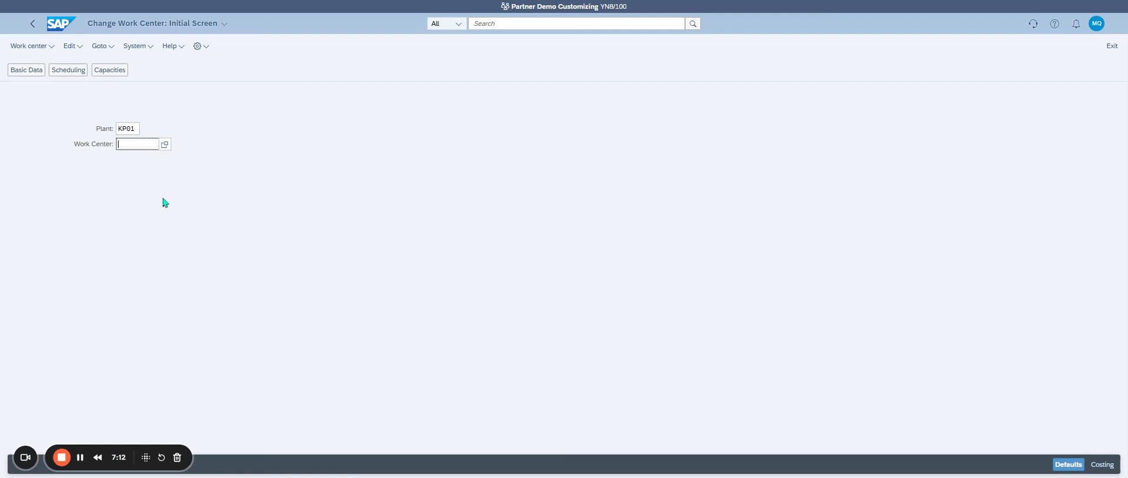
text(WC00)
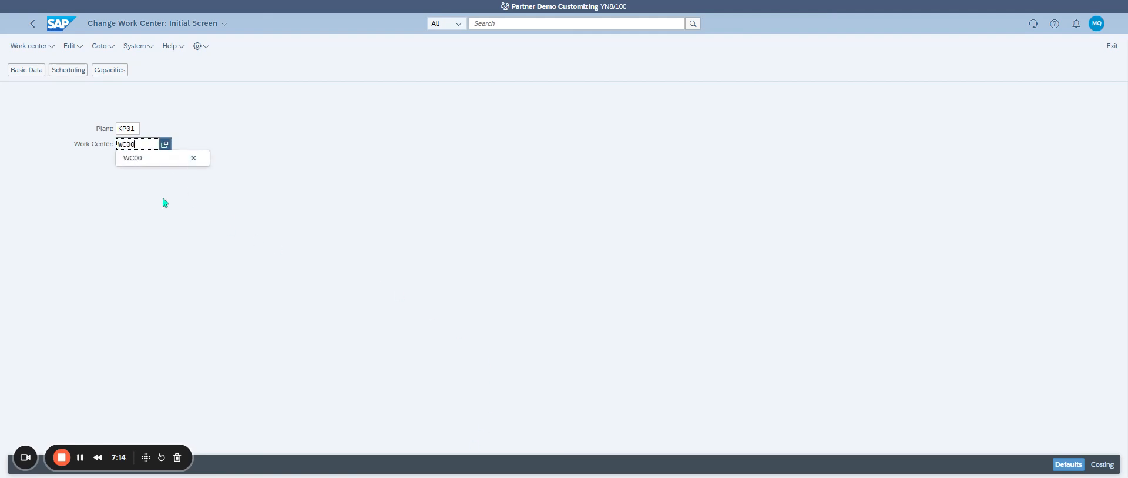
key(Return)
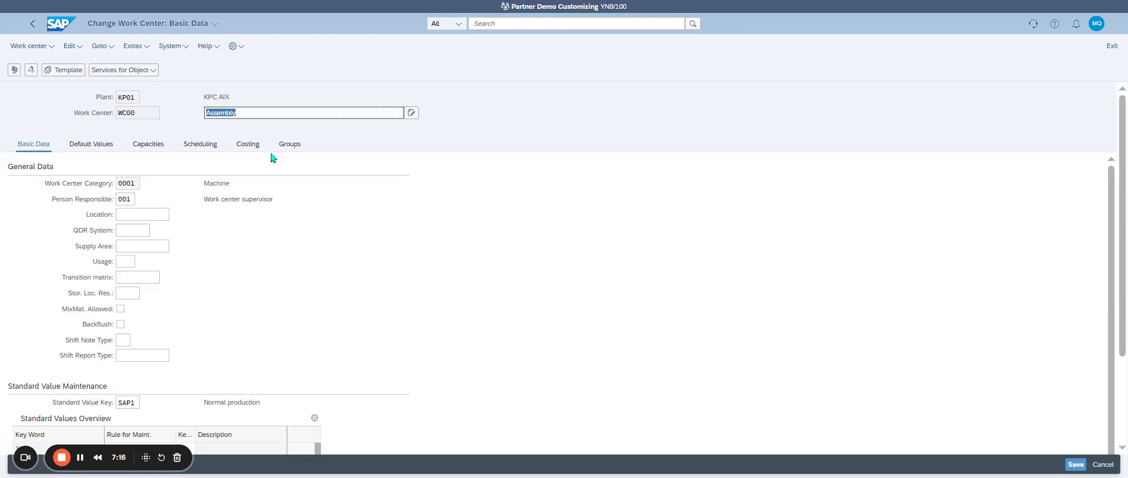
In the work center's costing data, assign cost center WC00, found by searching for W*, and validate the entry.
click(249, 146)
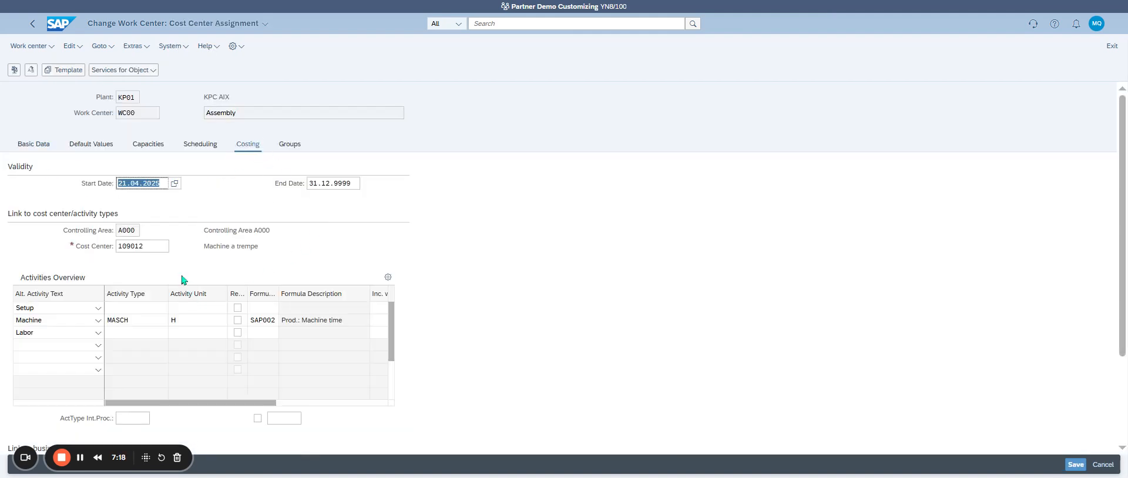
click(151, 247)
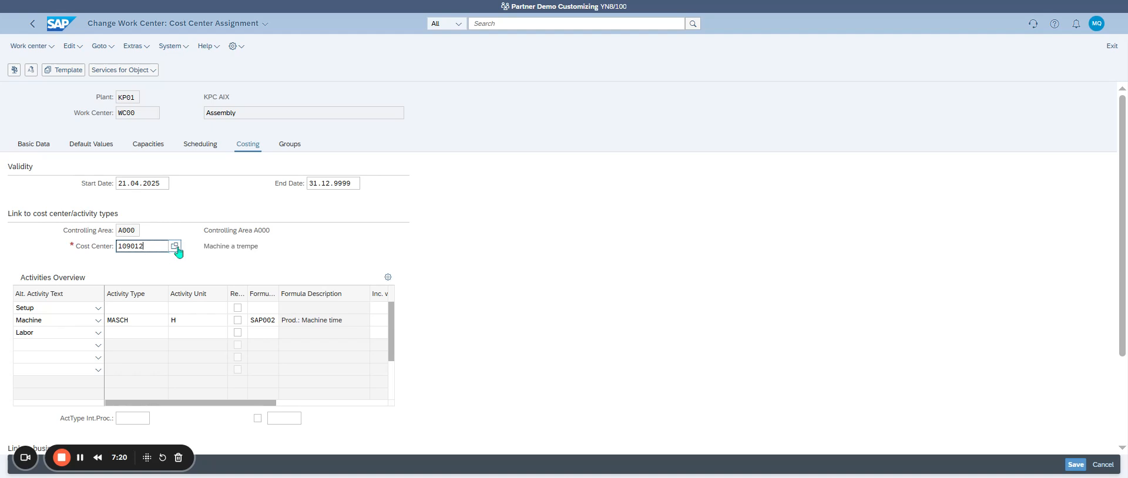
click(174, 246)
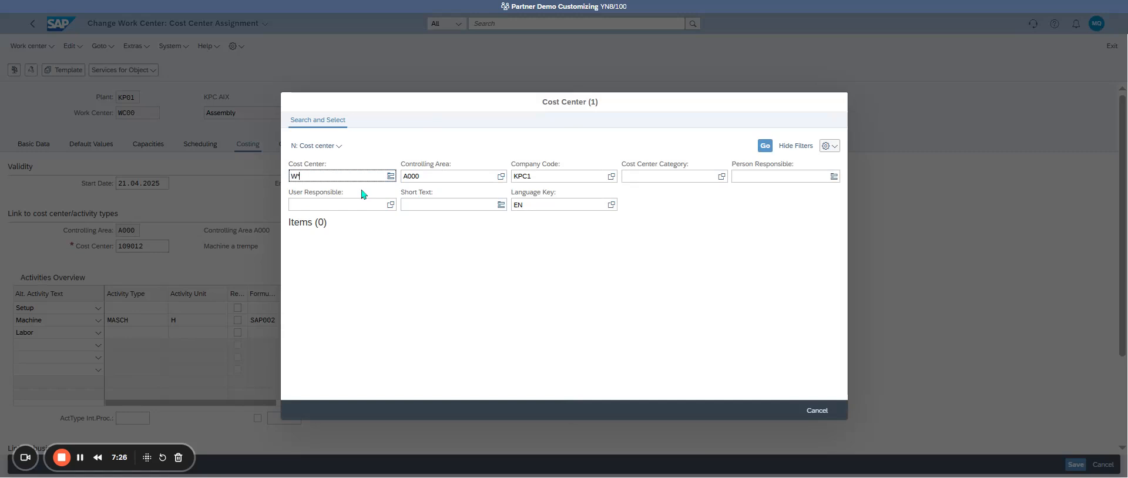
text(W*)
key(Return)
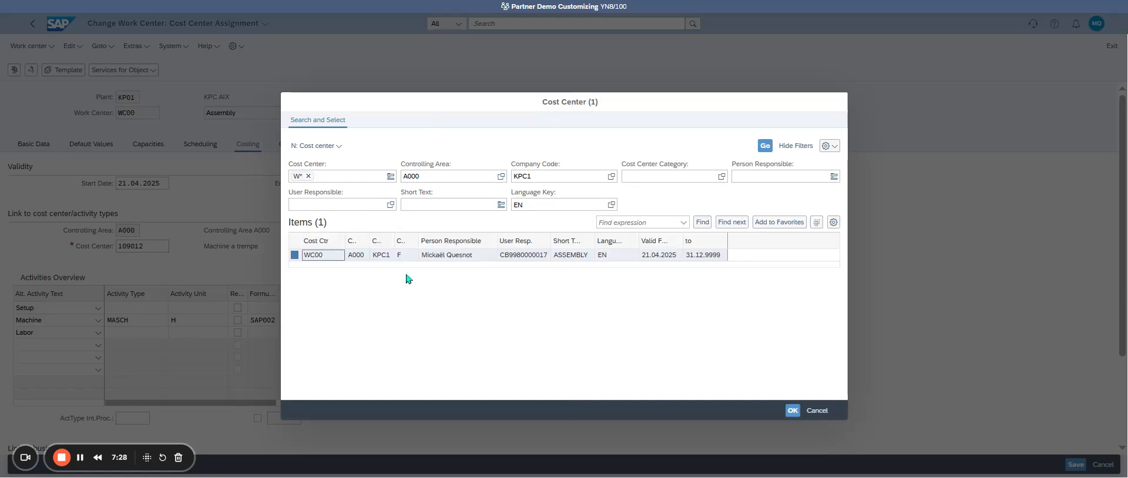
click(326, 257)
click(327, 258)
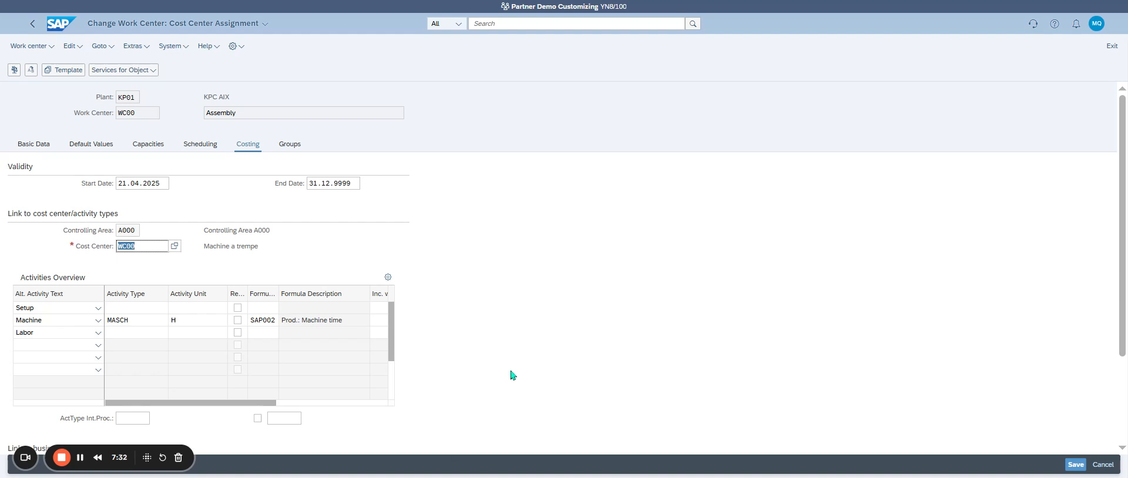
key(Return)
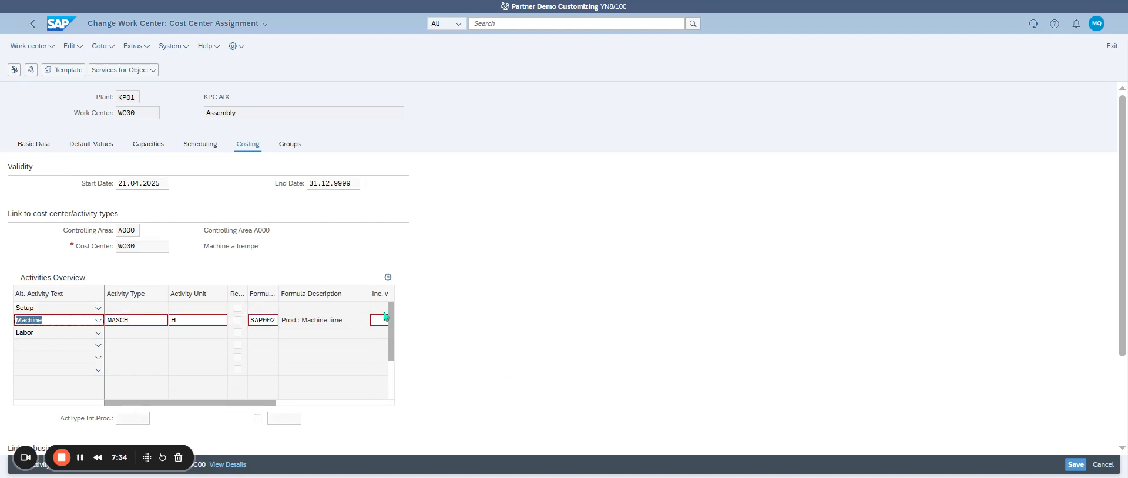
drag(158, 450, 464, 466)
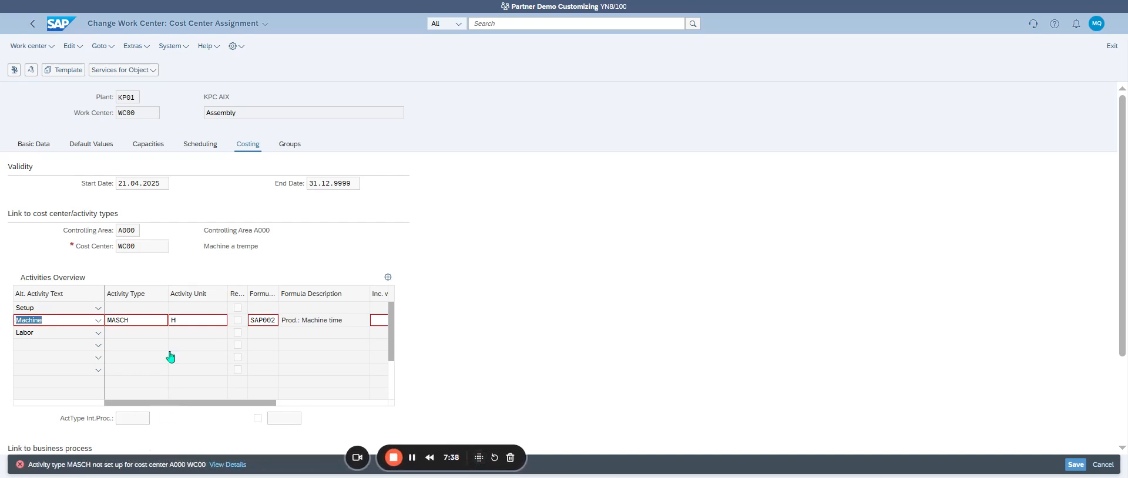